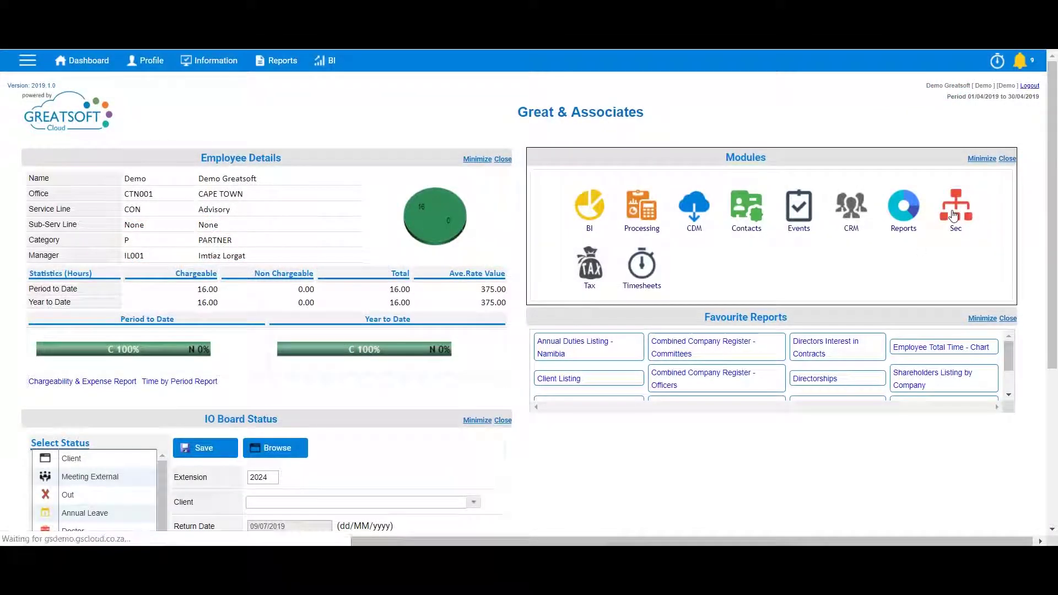
Open the Company Registers page from the Sec module
{"action": "left_click", "coordinate": [955, 208]}
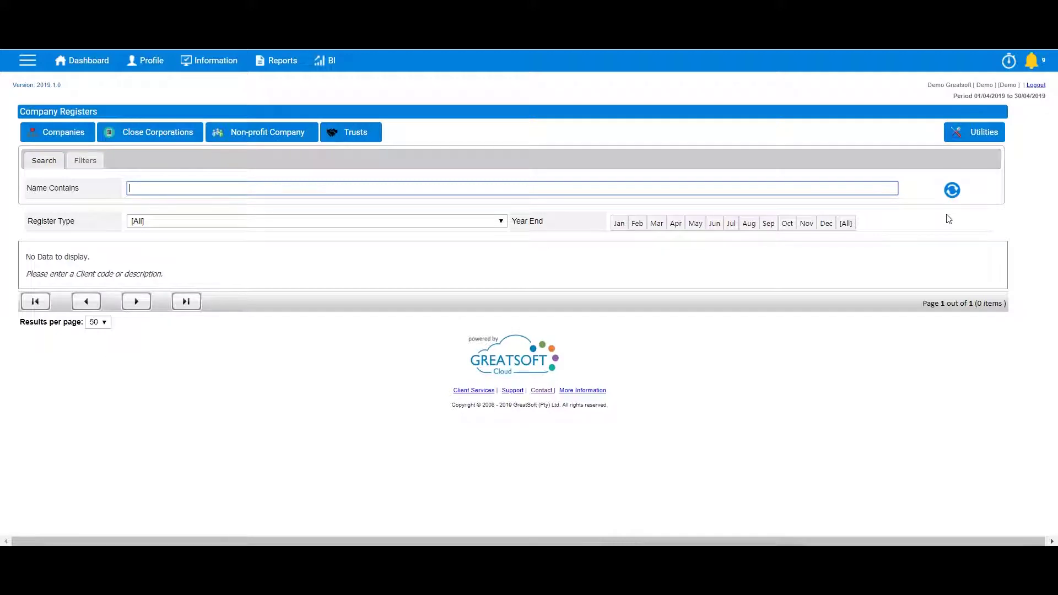
Search the company registers for 'wine' clients
{"action": "key", "text": "Return"}
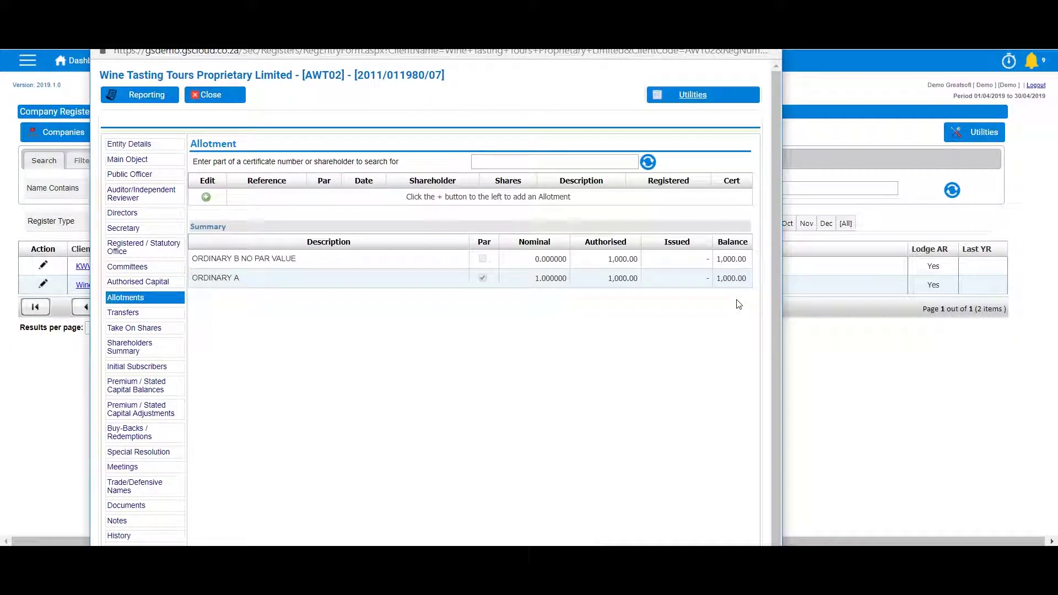
Add a new allotment with reference A1 dated 1 July 2019
{"action": "left_click", "coordinate": [205, 197]}
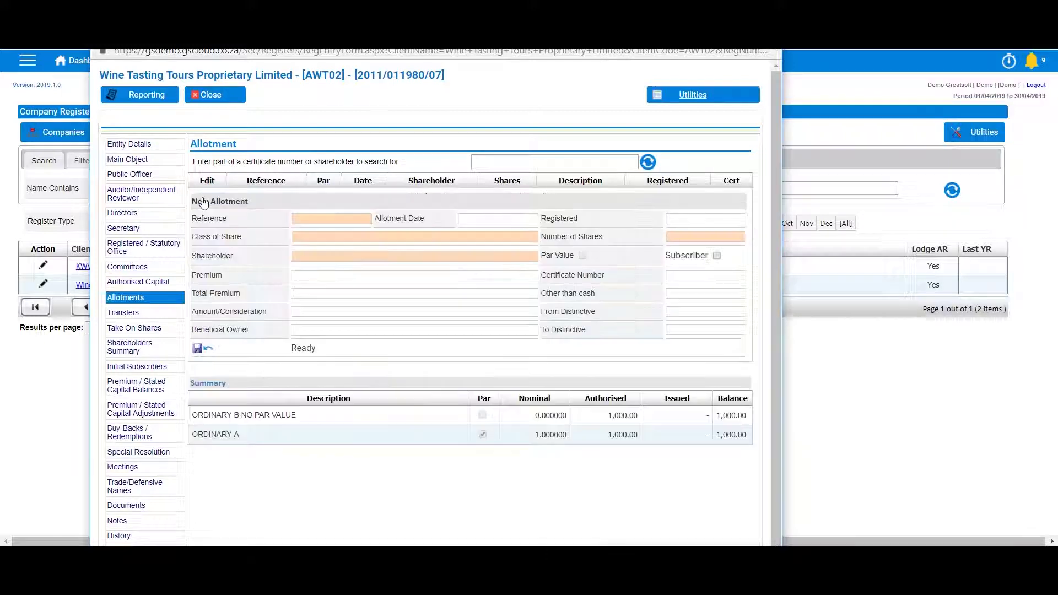
{"action": "left_click", "coordinate": [300, 220]}
{"action": "key", "text": "Tab"}
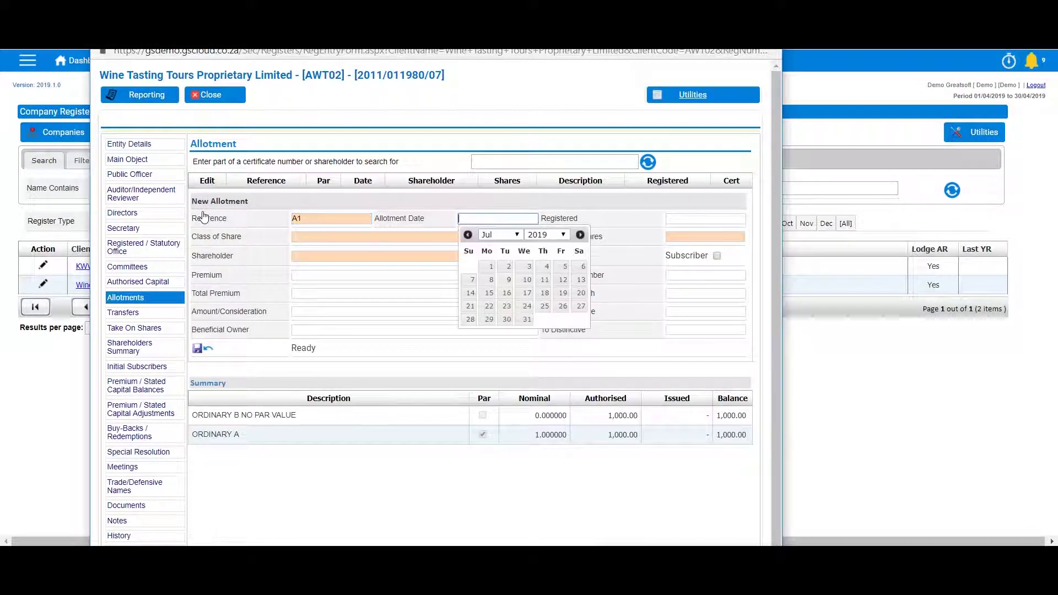
{"action": "left_click", "coordinate": [491, 269]}
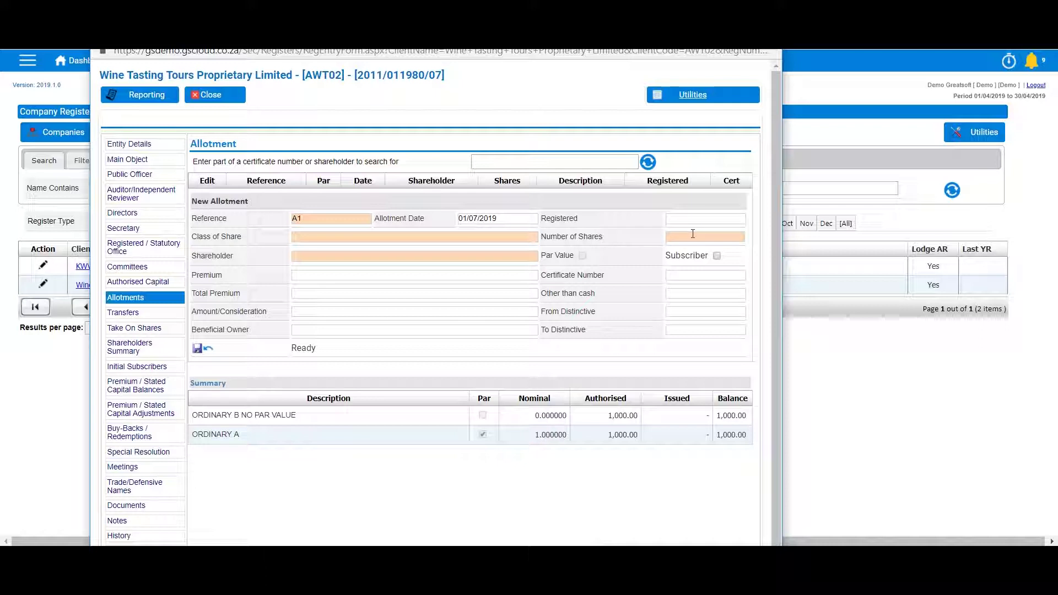
{"action": "left_click", "coordinate": [421, 237]}
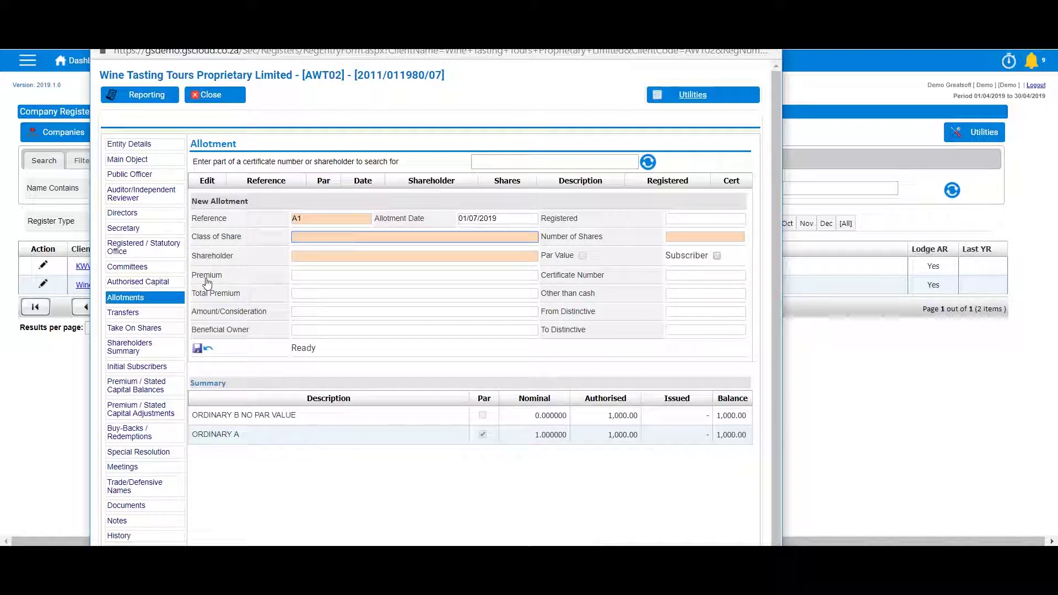
Choose ORDINARY A as the share class, then select it and retype 'ord' to replace it
{"action": "type", "text": "ord"}
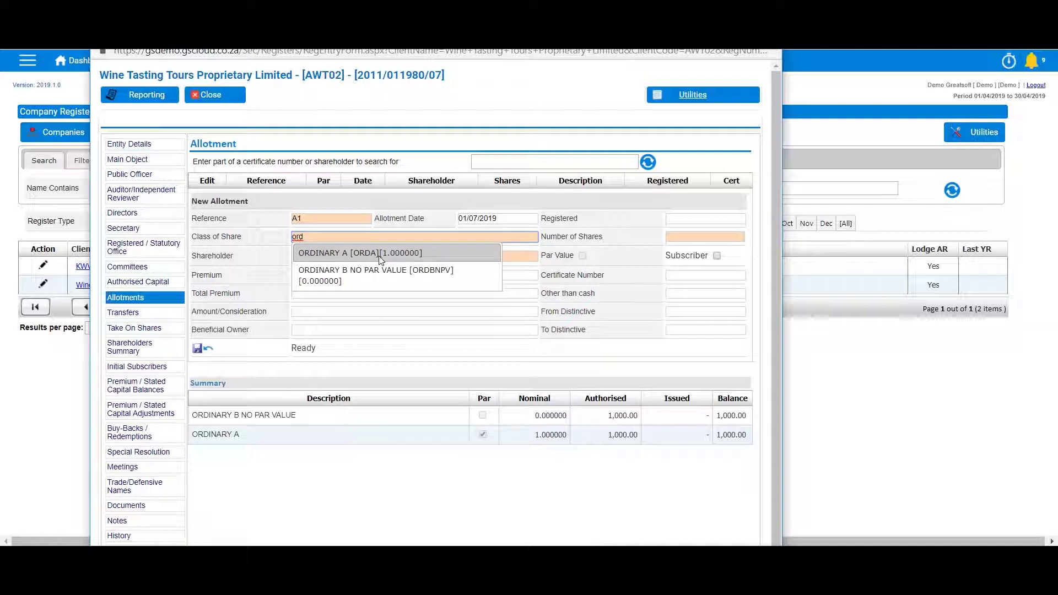
{"action": "left_click", "coordinate": [379, 254]}
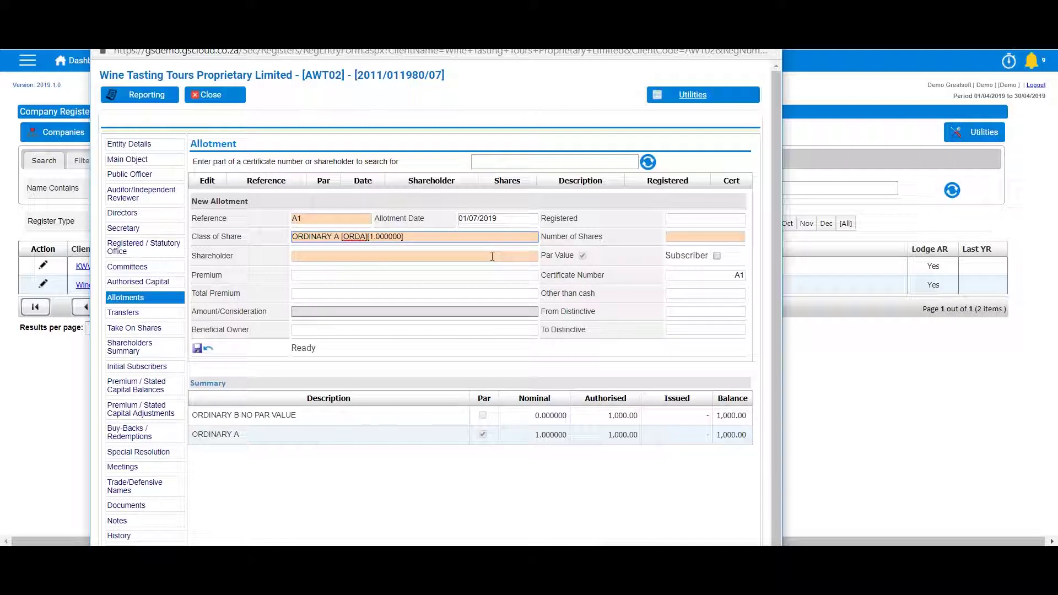
{"action": "mouse_move", "coordinate": [582, 266]}
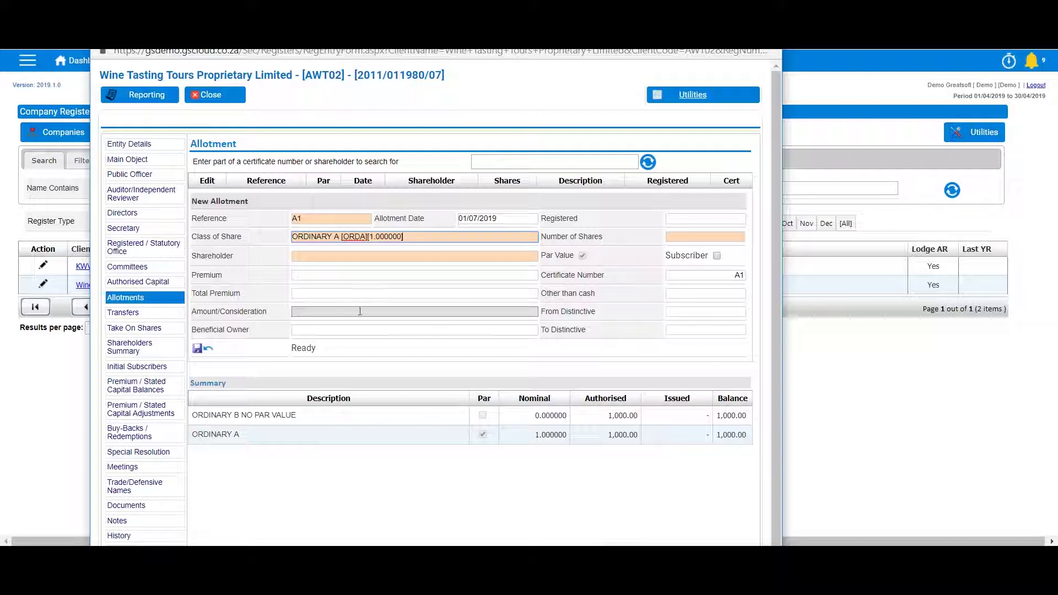
{"action": "left_click", "coordinate": [476, 312]}
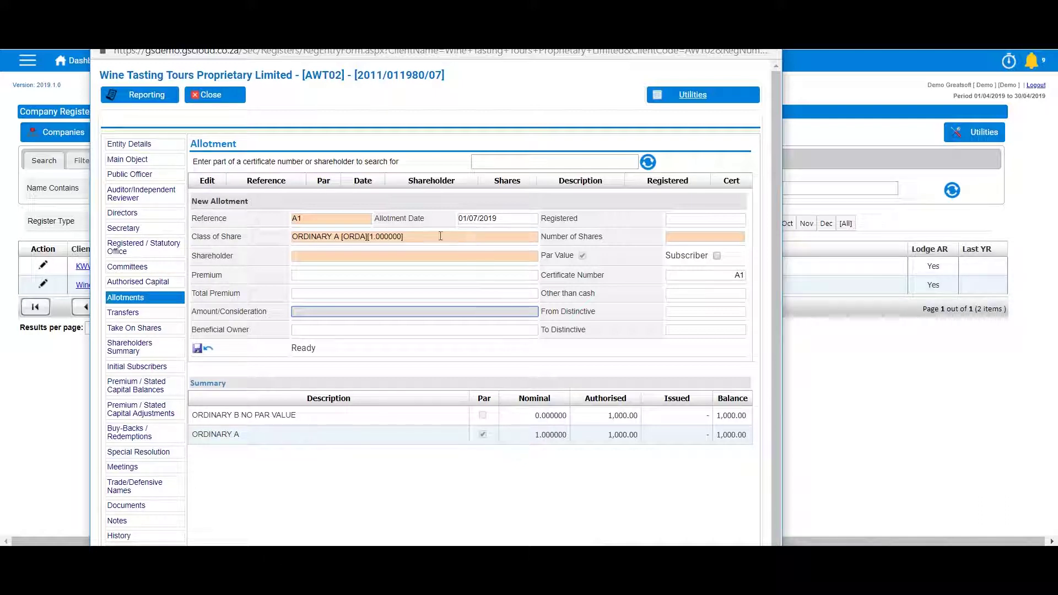
{"action": "left_click_drag", "start_coordinate": [441, 236], "coordinate": [241, 236]}
{"action": "type", "text": "ord"}
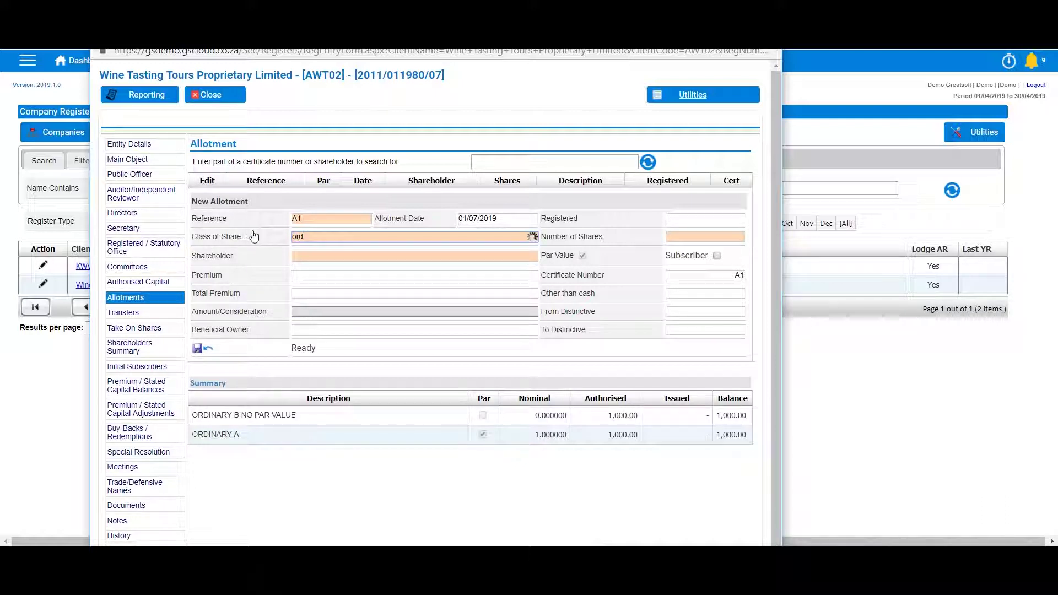
{"action": "left_click", "coordinate": [339, 270]}
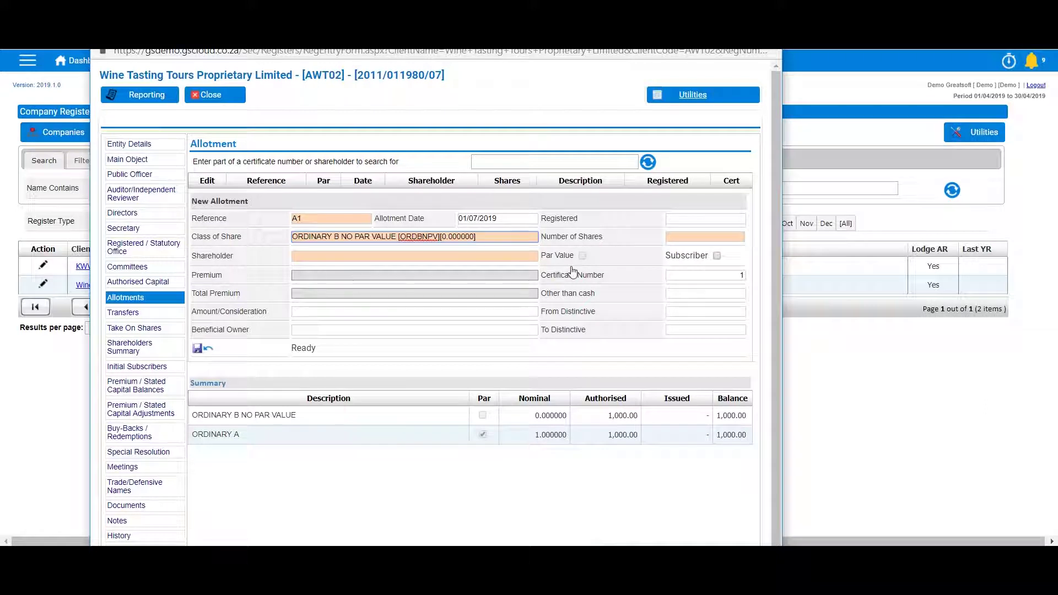
{"action": "left_click", "coordinate": [320, 312]}
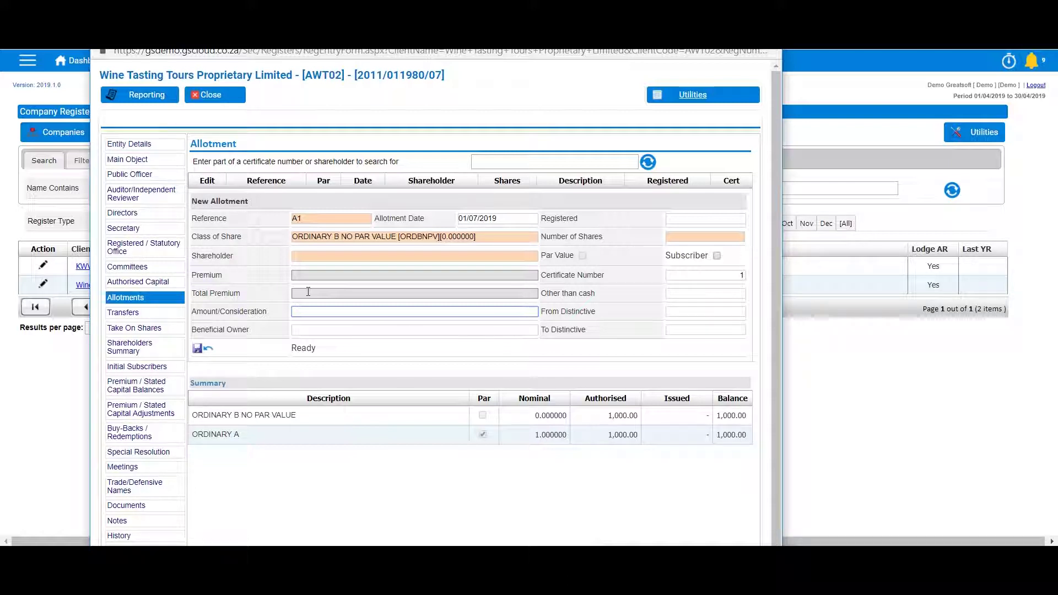
{"action": "left_click_drag", "start_coordinate": [479, 236], "coordinate": [278, 237]}
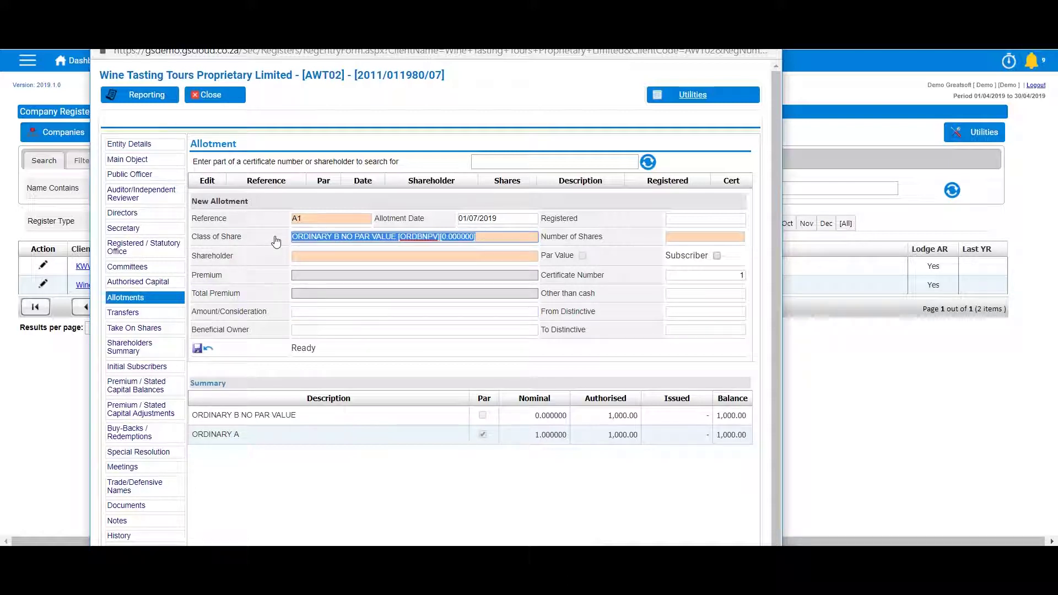
{"action": "type", "text": "ord"}
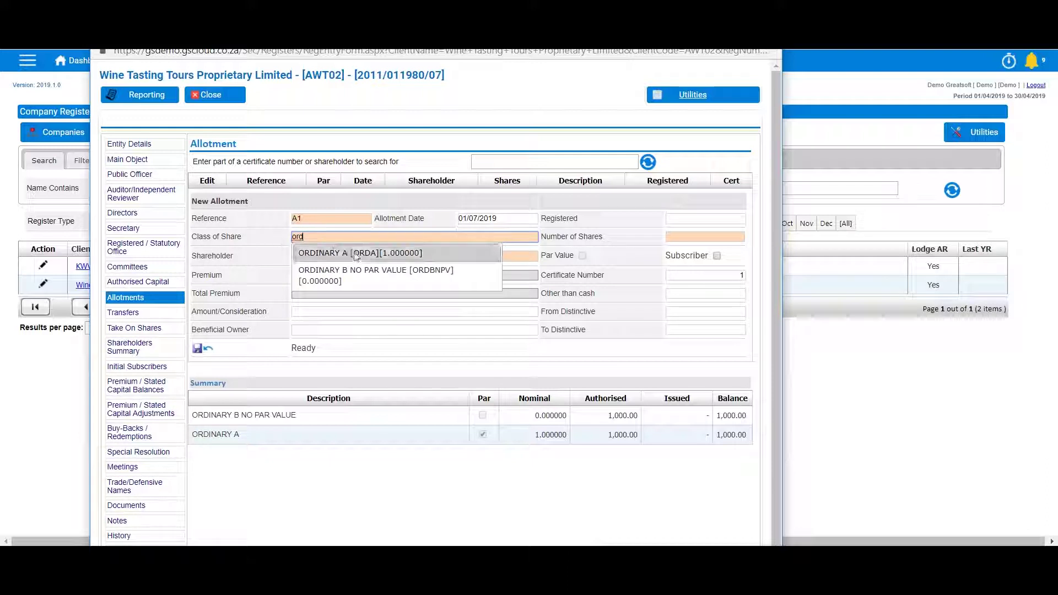
{"action": "left_click", "coordinate": [331, 247]}
{"action": "left_click", "coordinate": [688, 236]}
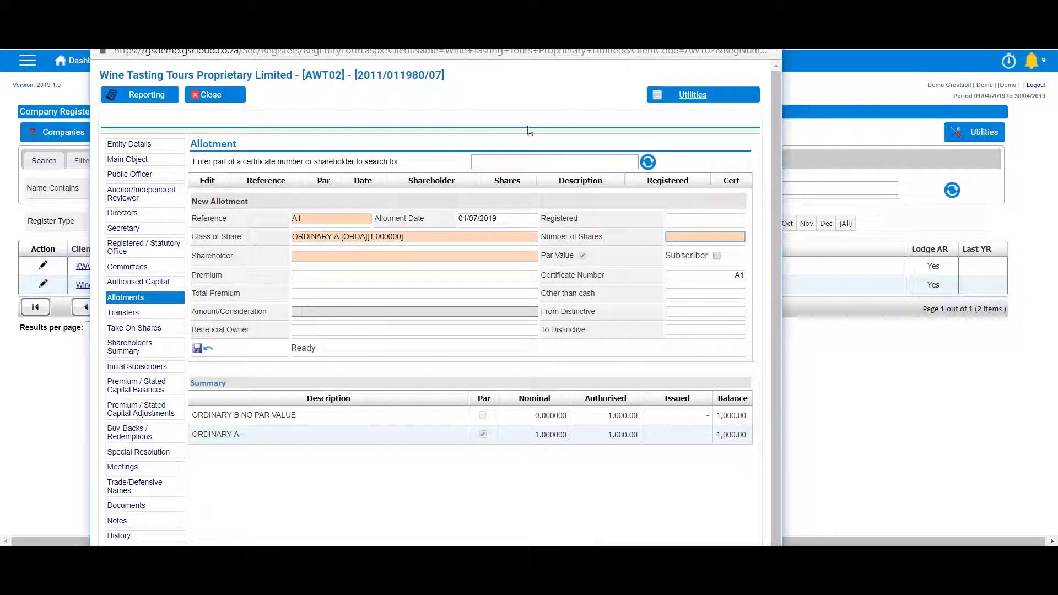
Allot 50 shares to the matching existing shareholder and mark them as subscriber
{"action": "type", "text": "50"}
{"action": "key", "text": "Tab"}
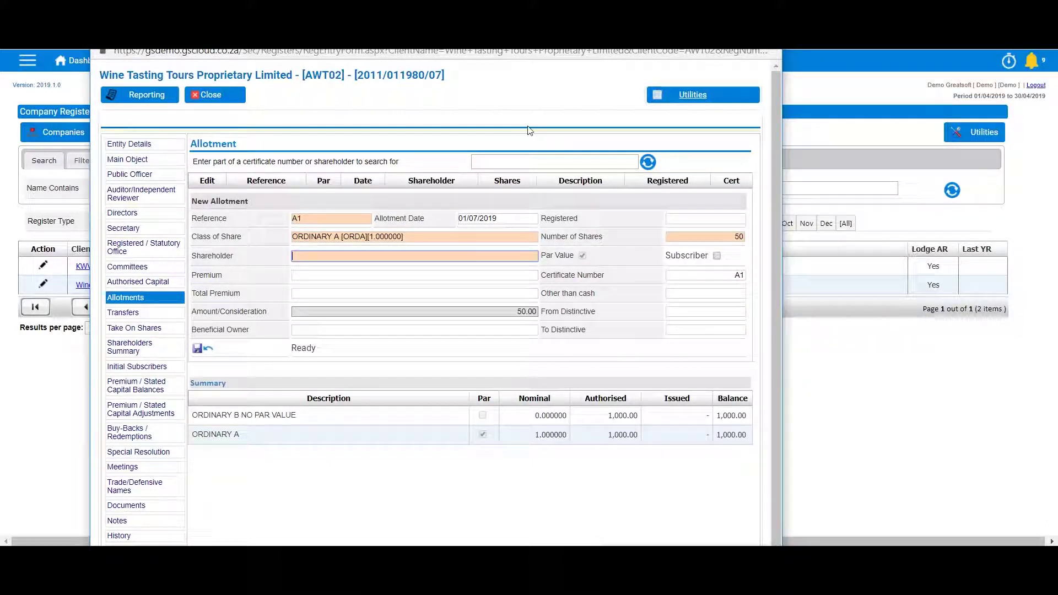
{"action": "type", "text": "abb"}
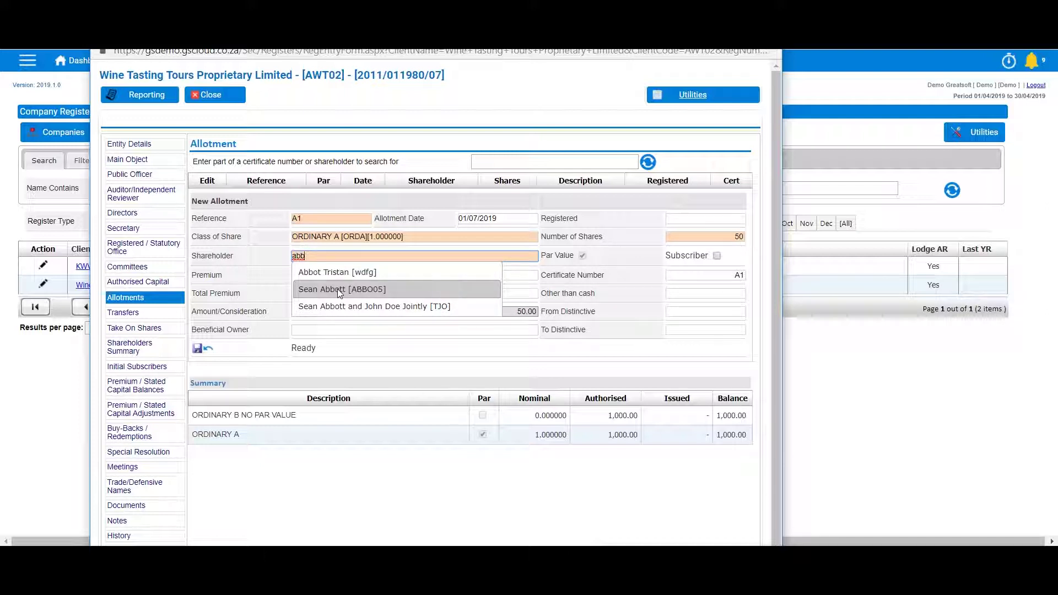
{"action": "left_click", "coordinate": [337, 289]}
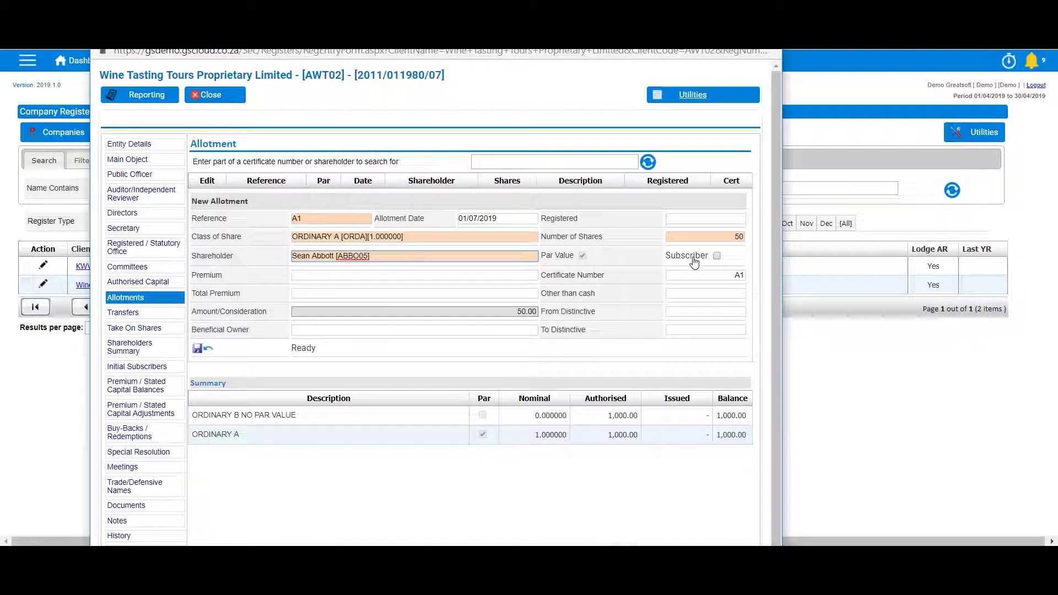
{"action": "left_click", "coordinate": [717, 256]}
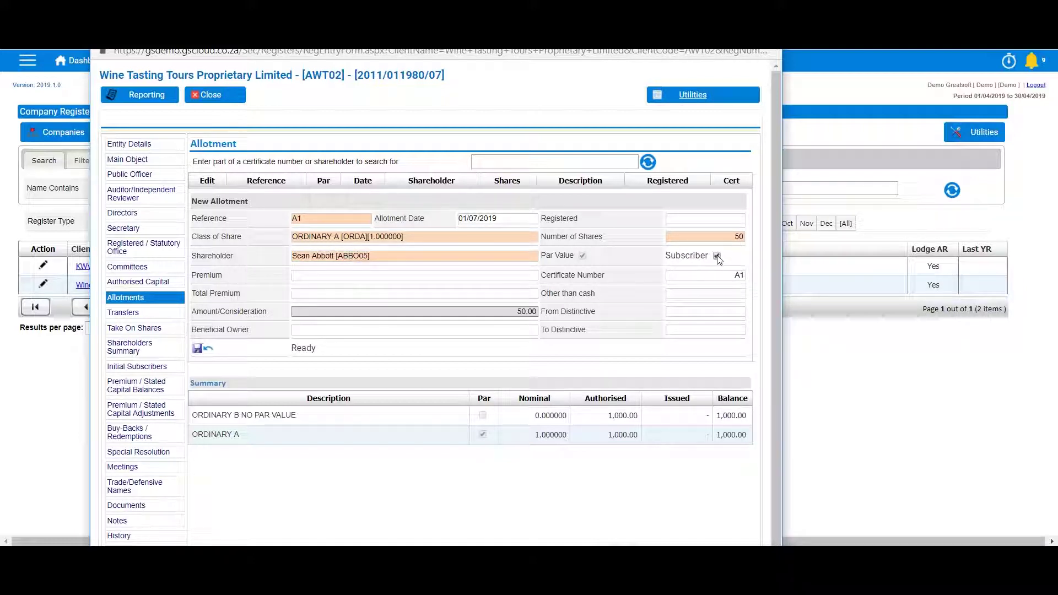
Untick Subscriber and enter a share premium of 49, giving 2,500.00 consideration
{"action": "left_click", "coordinate": [717, 256]}
{"action": "left_click", "coordinate": [534, 274]}
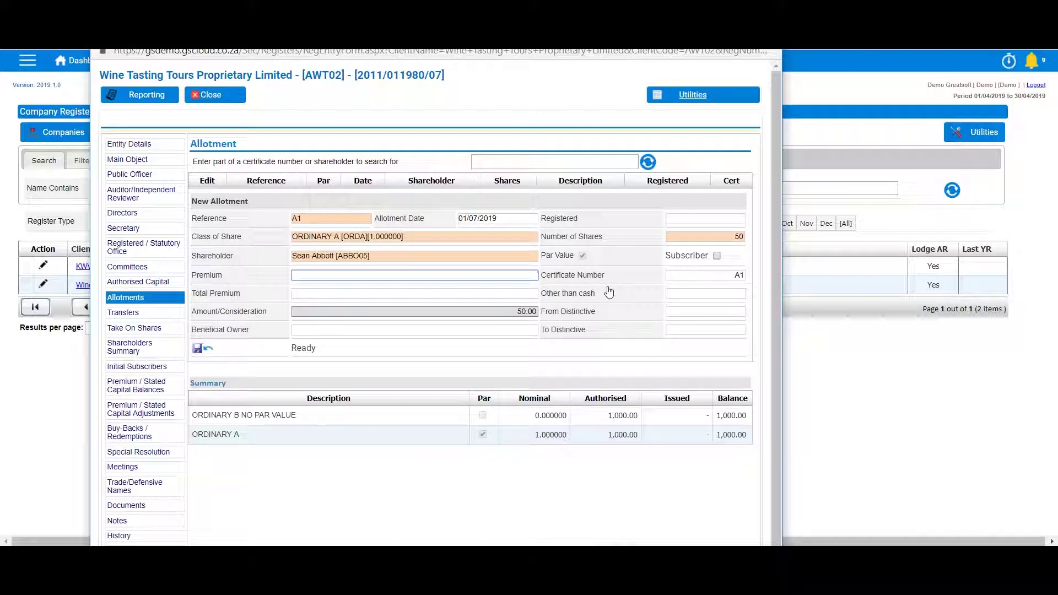
{"action": "type", "text": "49"}
{"action": "left_click", "coordinate": [433, 238]}
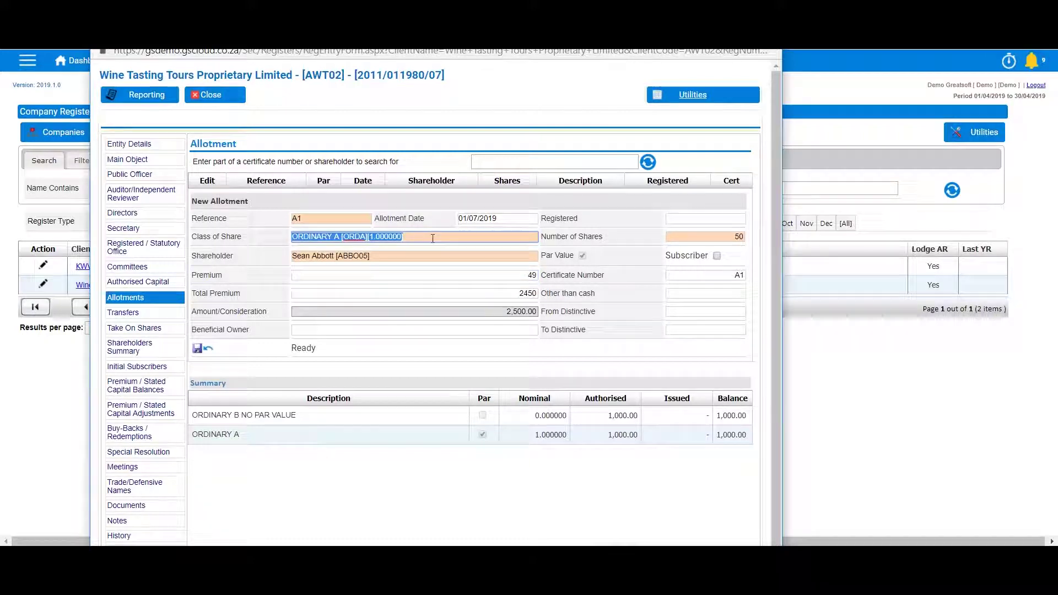
Switch the class to ORDINARY B NO PAR VALUE with 50 shares and amount 50
{"action": "type", "text": "ord"}
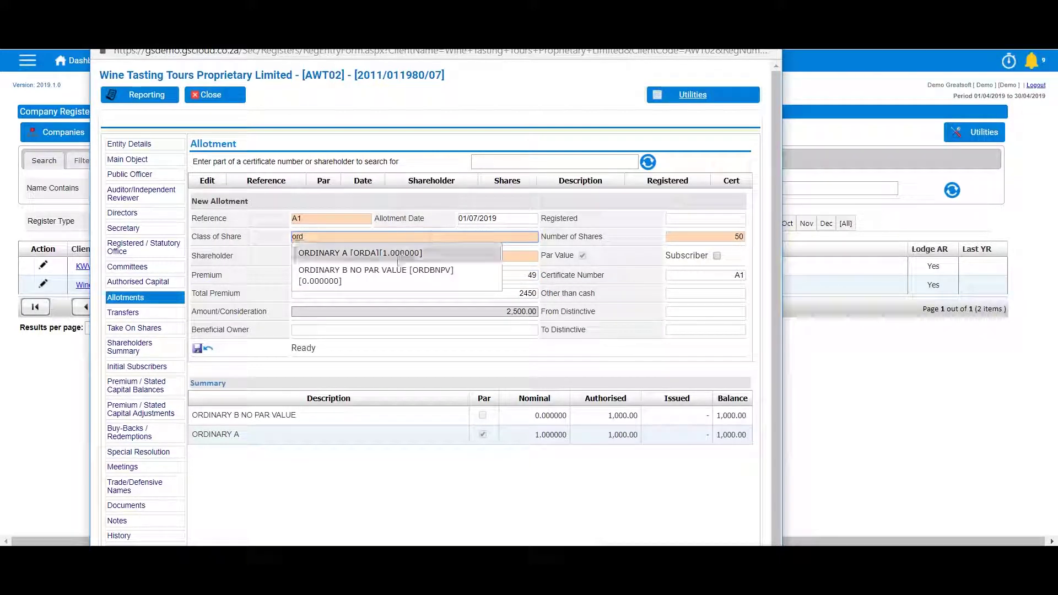
{"action": "left_click", "coordinate": [396, 271]}
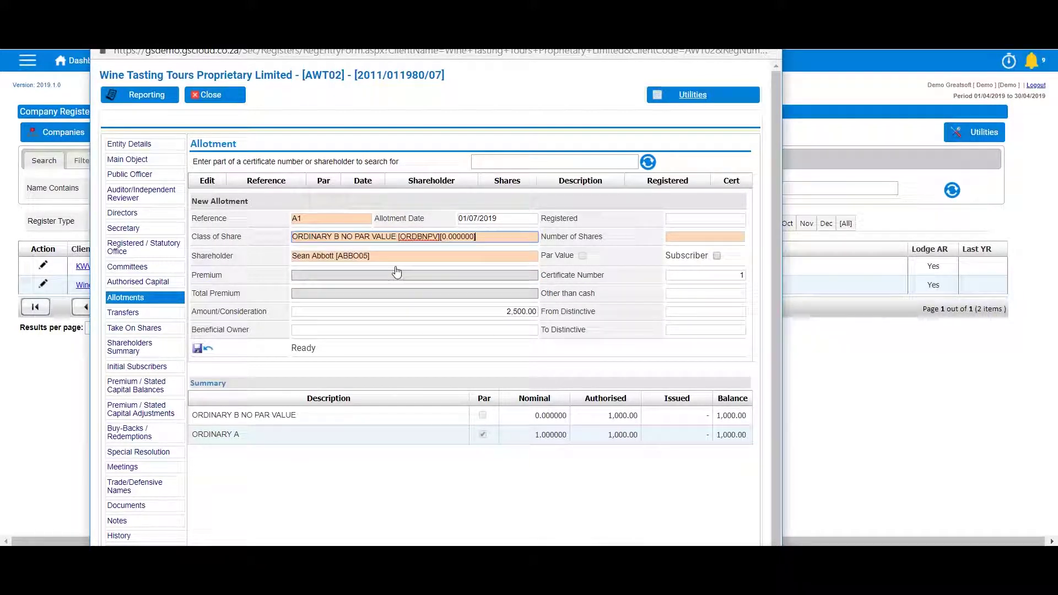
{"action": "key", "text": "Tab"}
{"action": "type", "text": "50"}
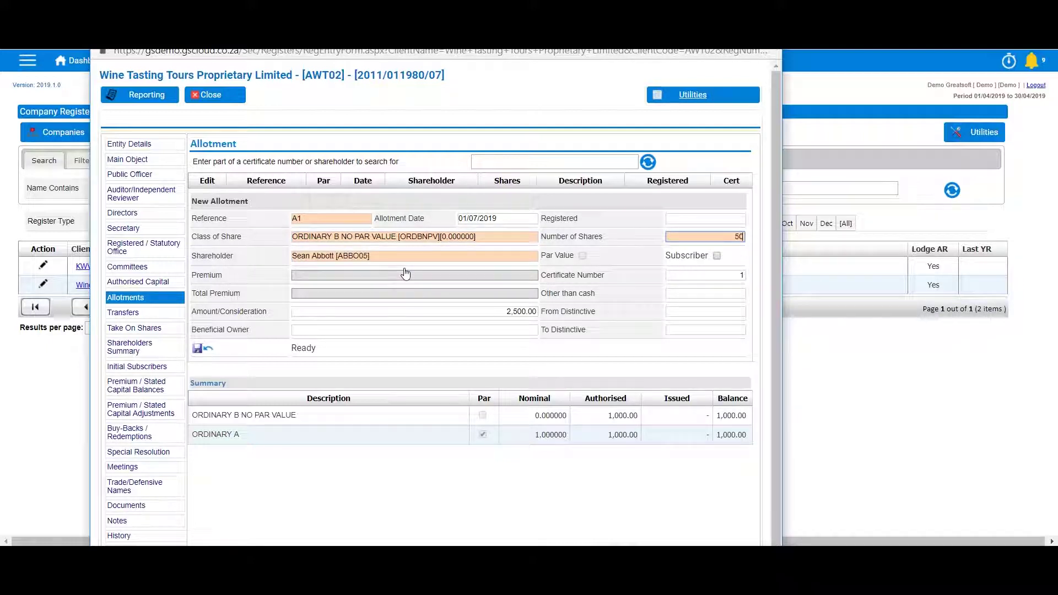
{"action": "key", "text": "Tab"}
{"action": "key", "text": "Tab"}
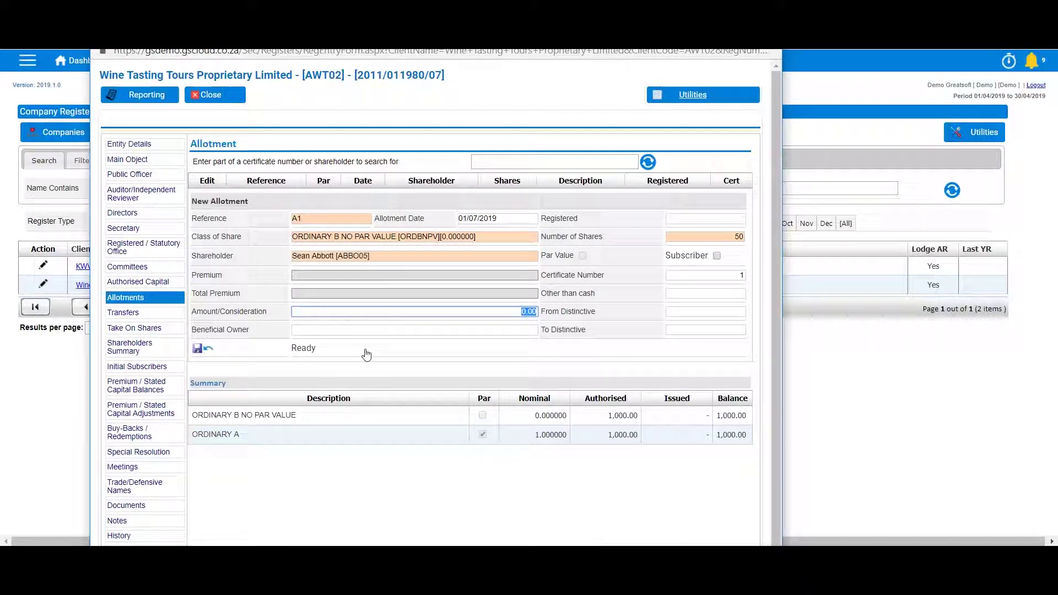
{"action": "type", "text": "50"}
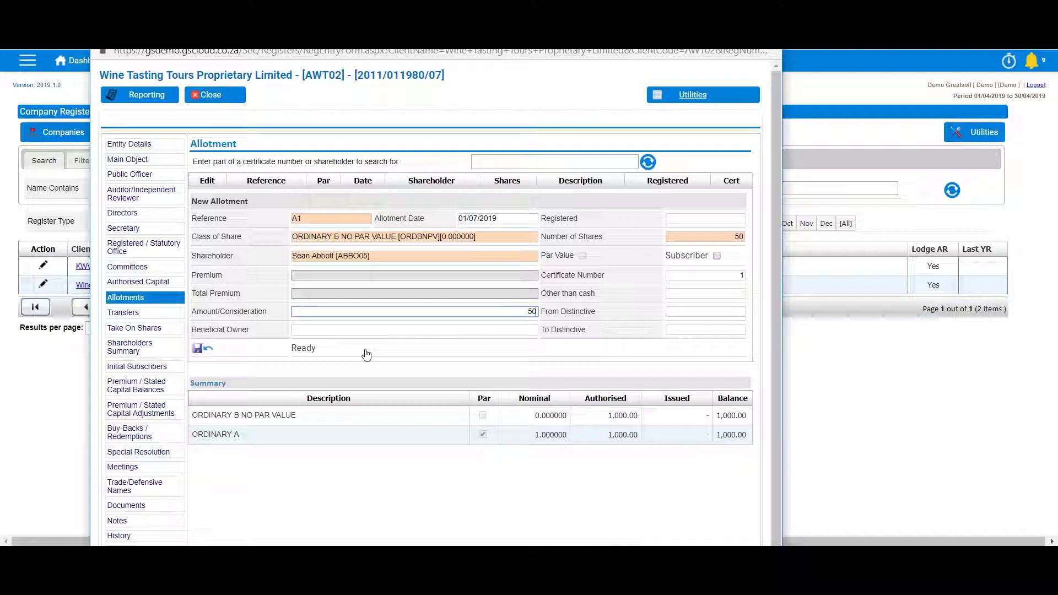
{"action": "key", "text": "Tab"}
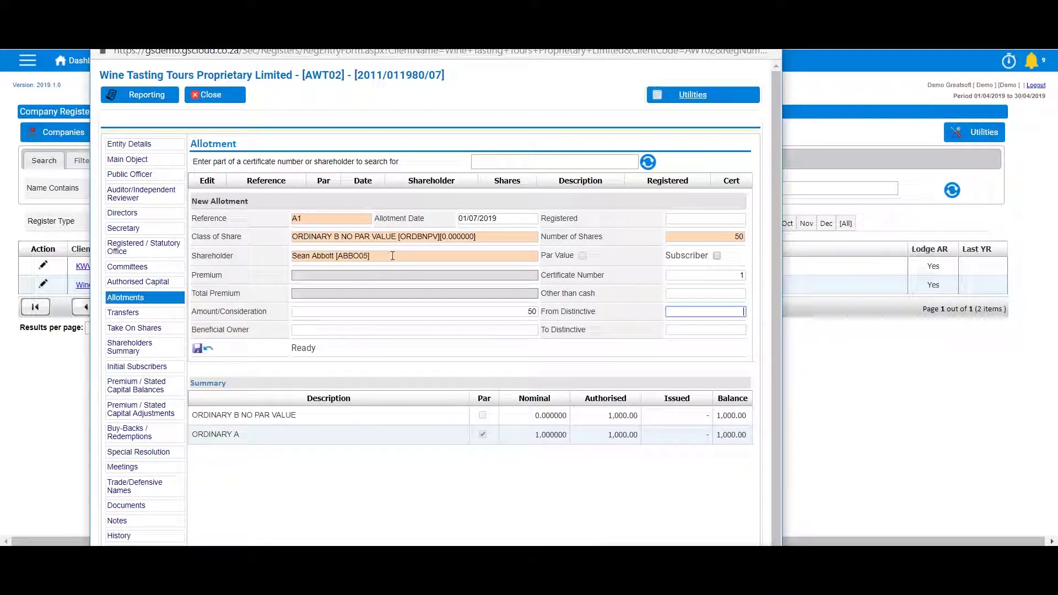
{"action": "left_click", "coordinate": [359, 330]}
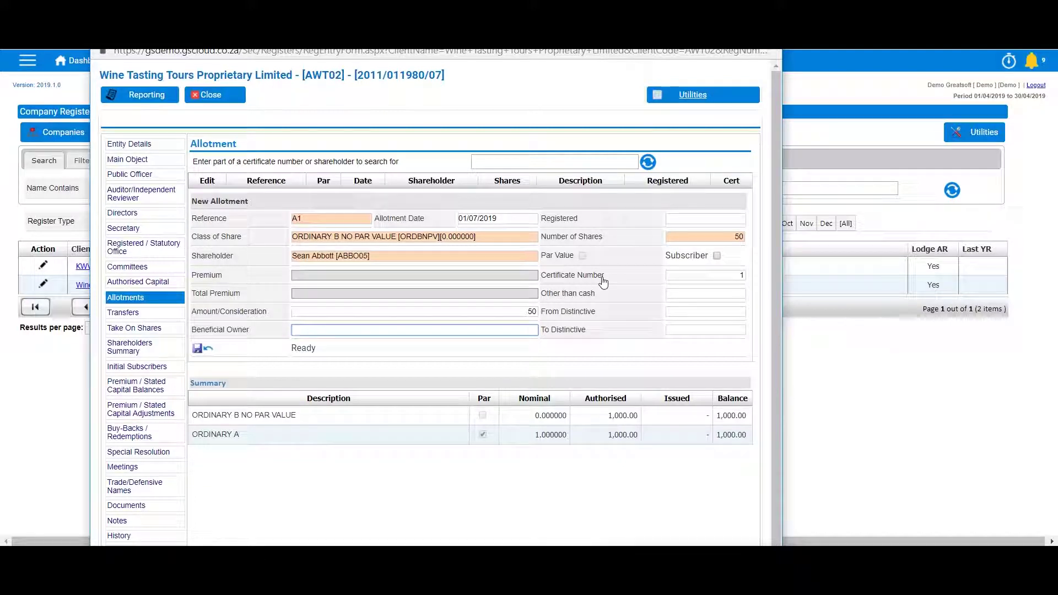
Assign the matching existing contact as beneficial owner and check certificate number 1
{"action": "type", "text": "capes"}
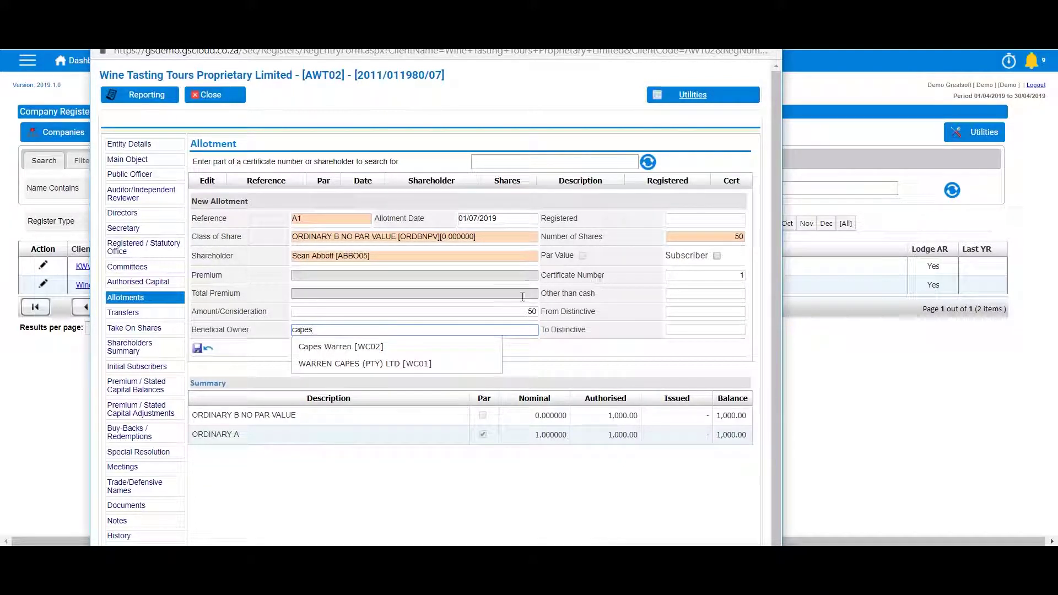
{"action": "left_click", "coordinate": [326, 352]}
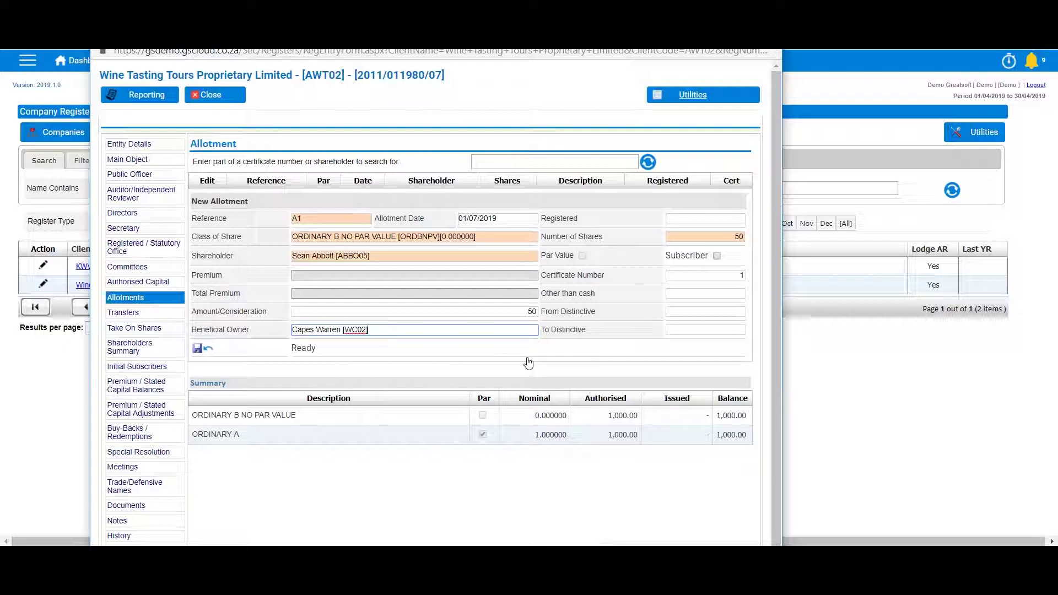
{"action": "left_click", "coordinate": [671, 275]}
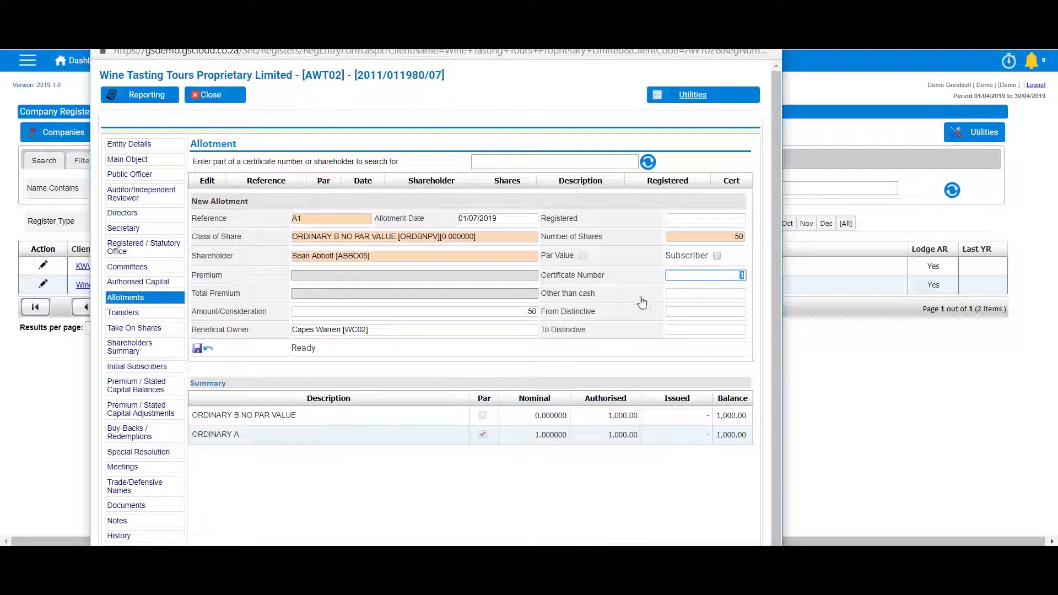
Clear the Other than cash amount, leave distinctive numbers blank, and save the allotment
{"action": "left_click", "coordinate": [685, 295]}
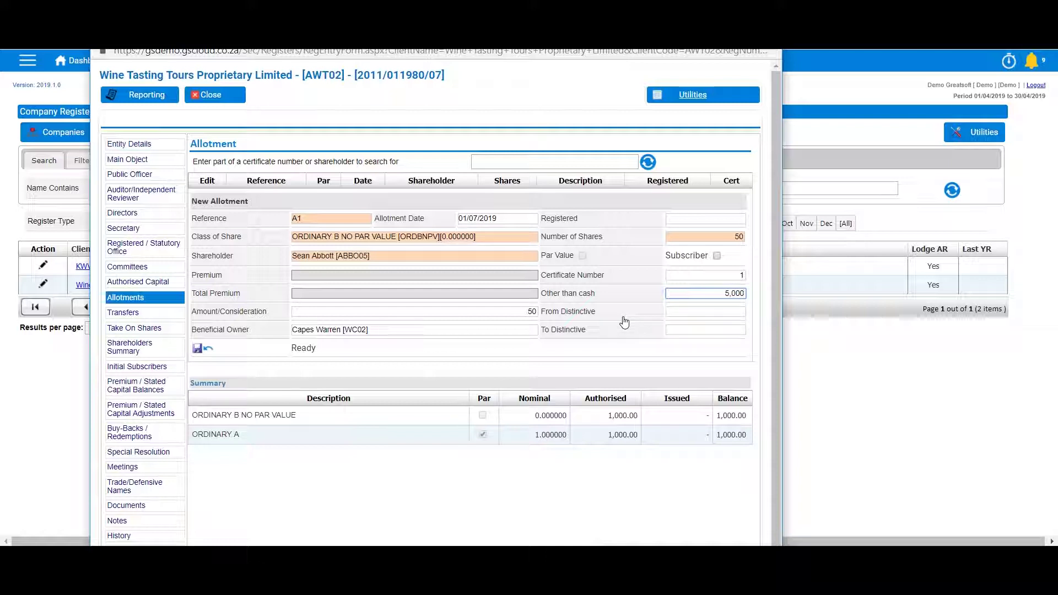
{"action": "key", "text": "ctrl+a"}
{"action": "key", "text": "BackSpace"}
{"action": "left_click", "coordinate": [693, 312]}
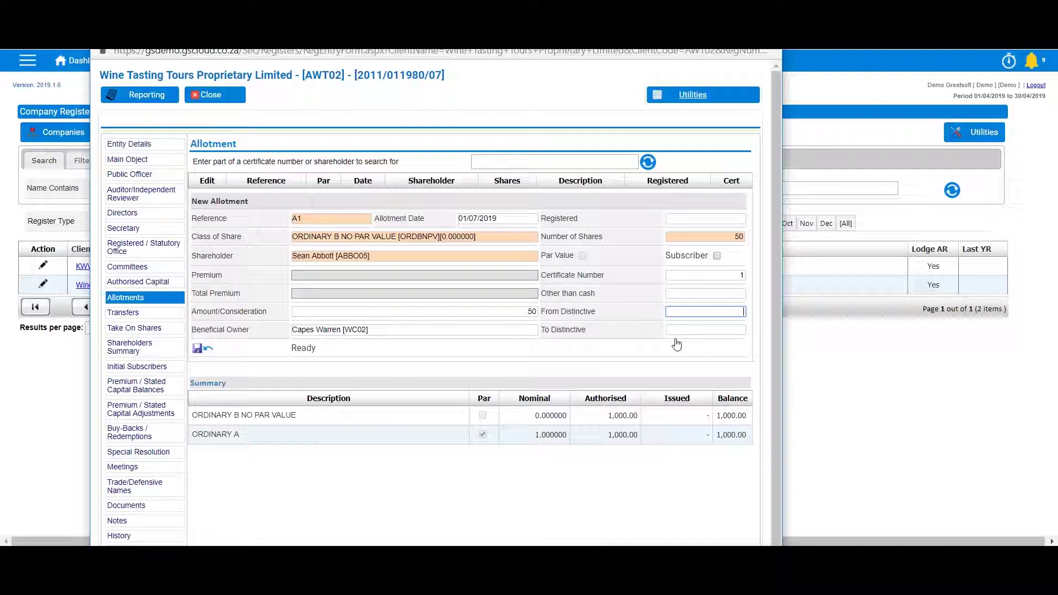
{"action": "left_click", "coordinate": [686, 329]}
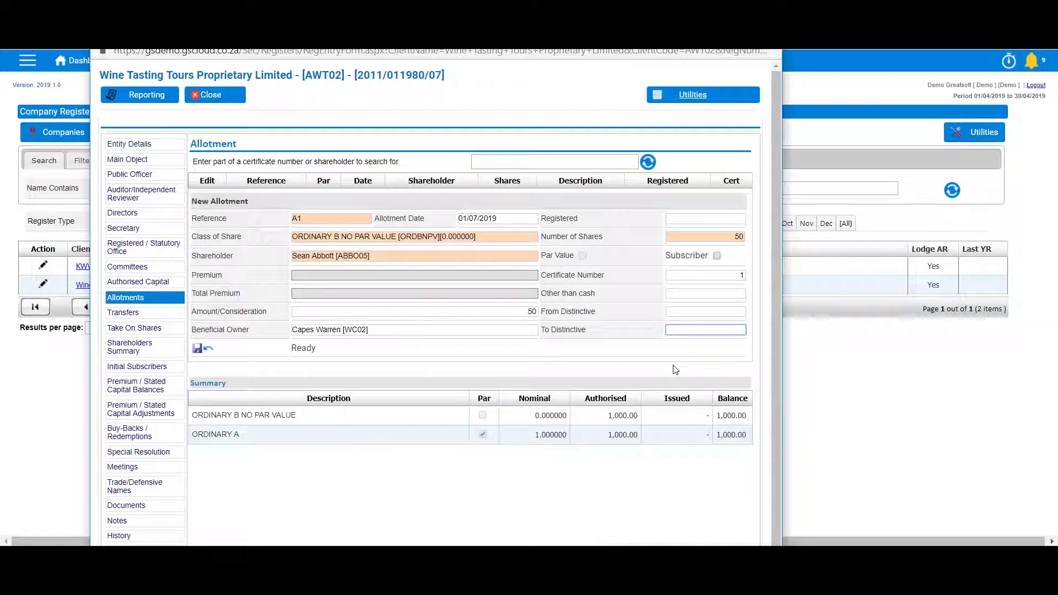
{"action": "left_click", "coordinate": [197, 349]}
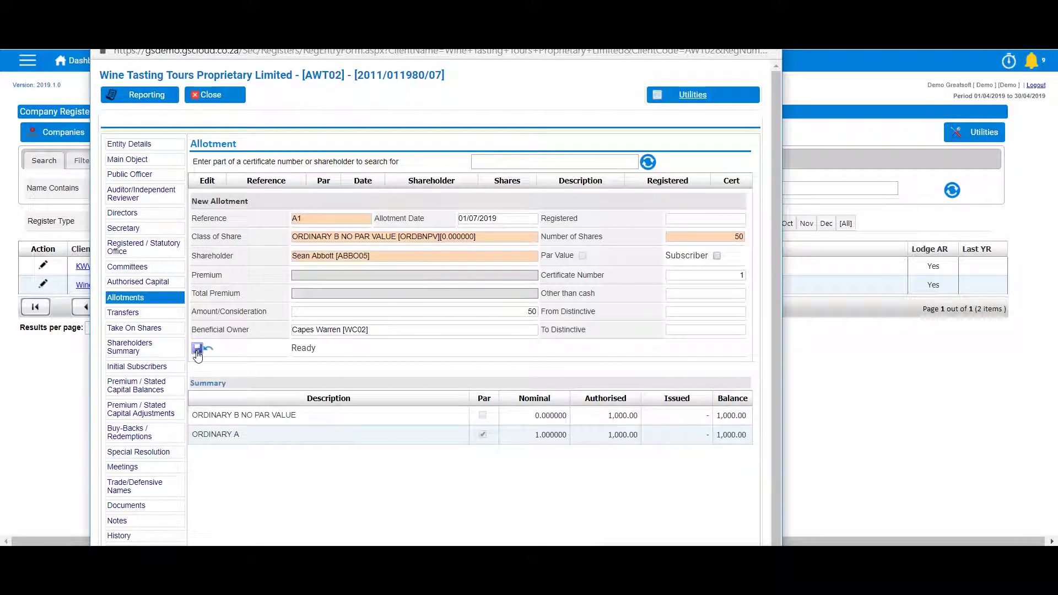
Show the allotment's workflow and preview its share certificate document
{"action": "left_click", "coordinate": [132, 540]}
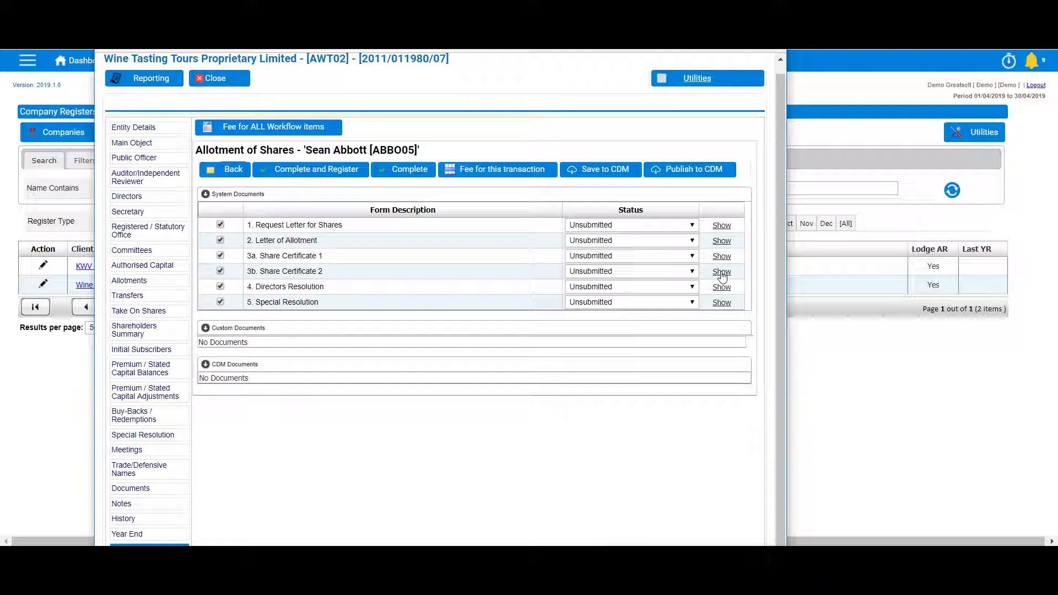
{"action": "left_click", "coordinate": [721, 273]}
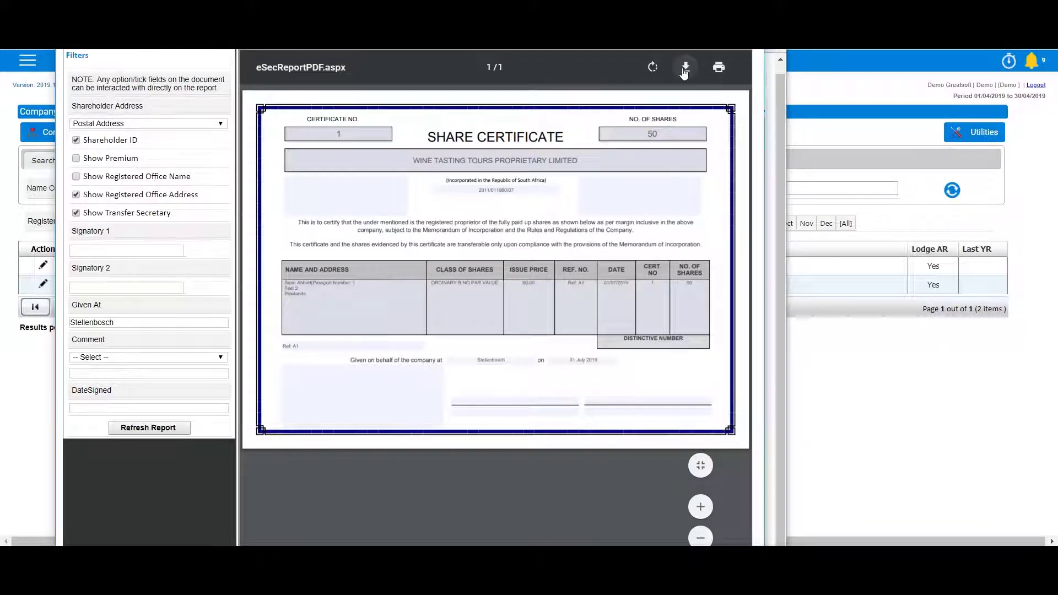
{"action": "key", "text": "Escape"}
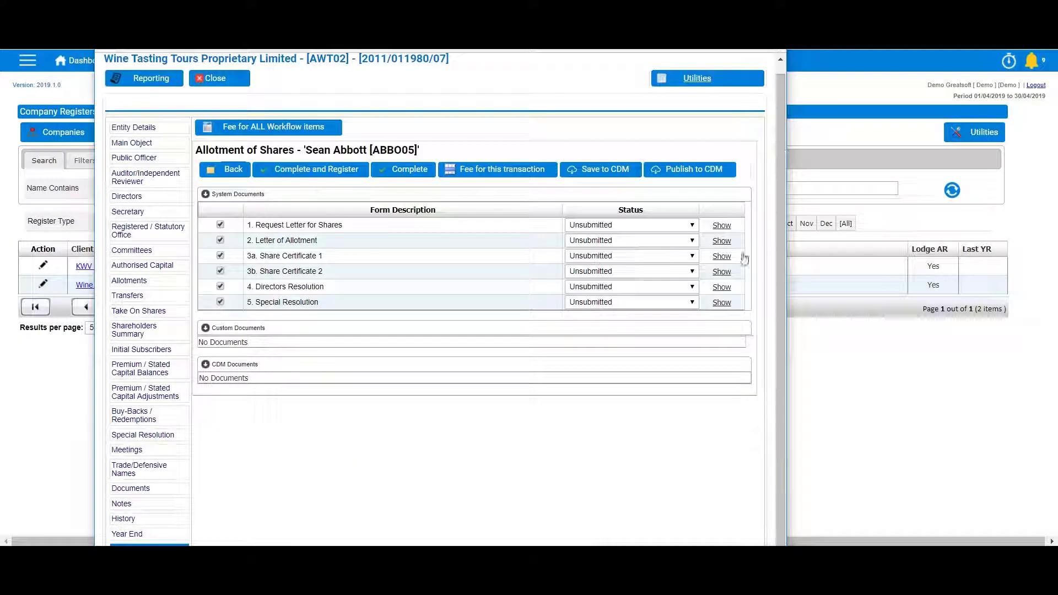
{"action": "left_click", "coordinate": [336, 171]}
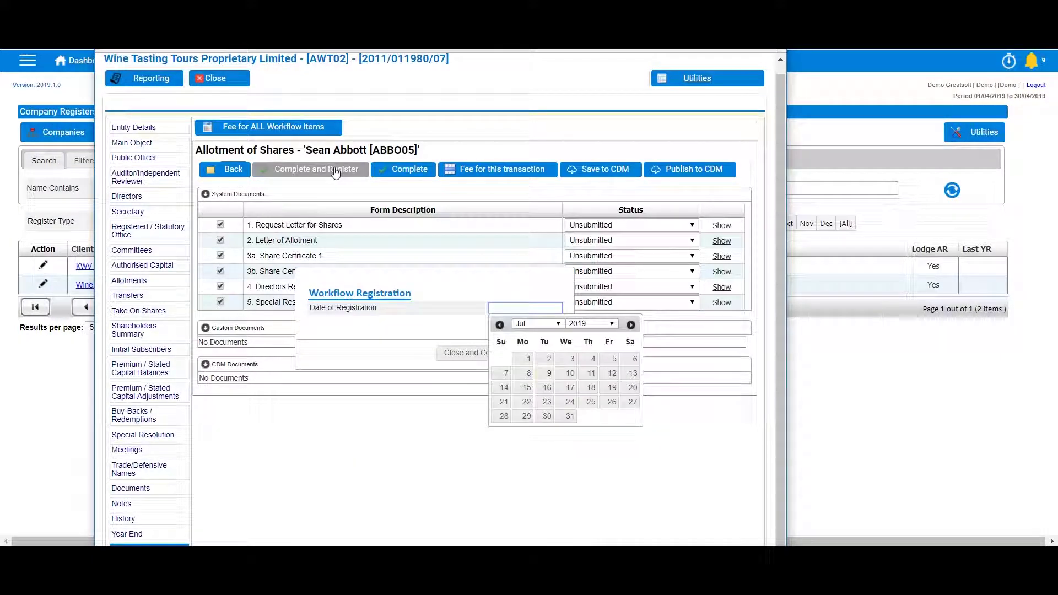
Close the registration date prompt, then complete the allotment workflow item and confirm
{"action": "left_click", "coordinate": [438, 366]}
{"action": "left_click", "coordinate": [418, 170]}
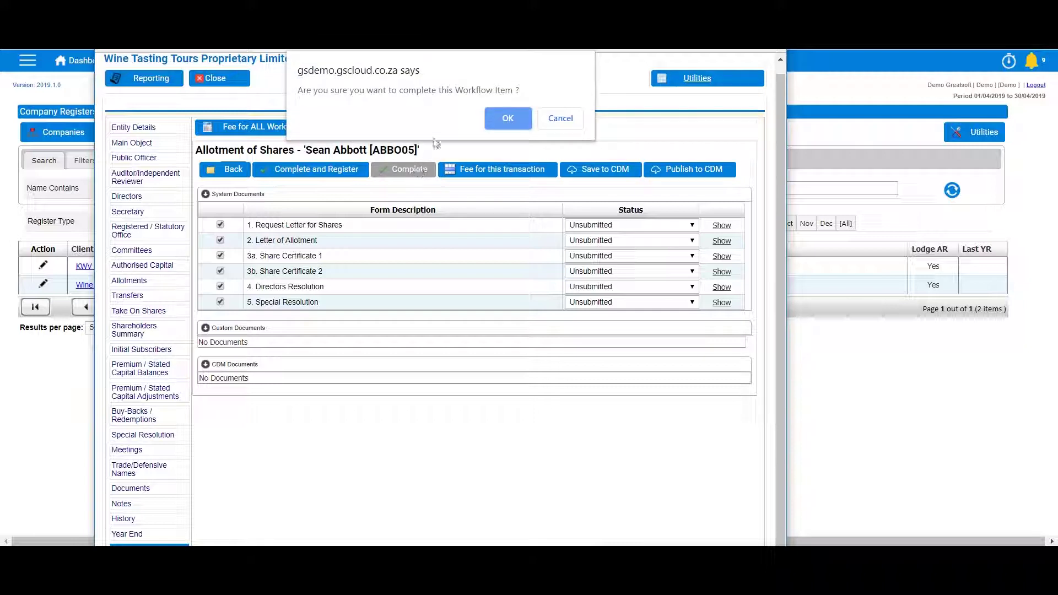
{"action": "left_click", "coordinate": [498, 123]}
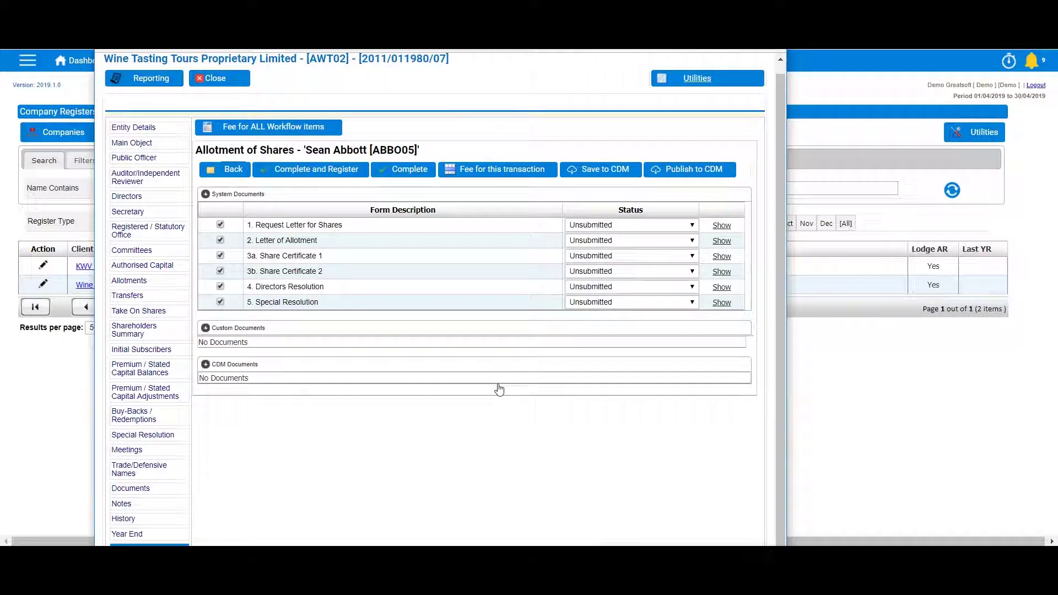